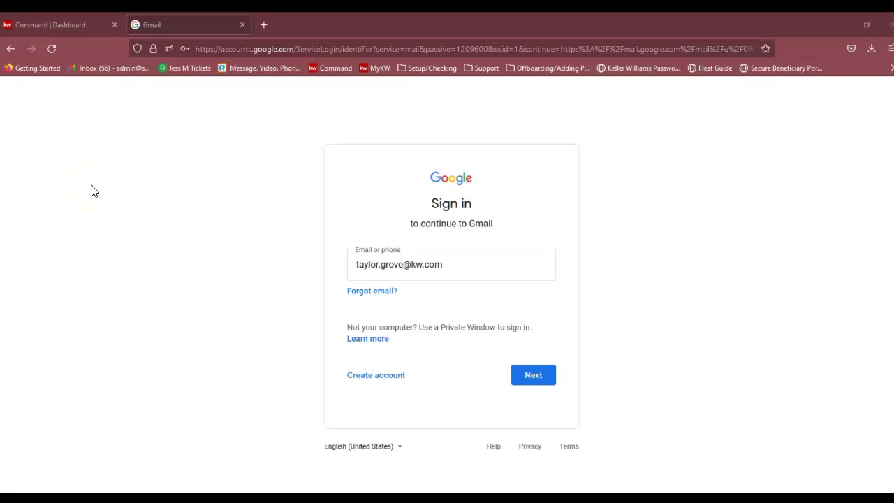
Submit the KW account password in Gmail and decline Firefox's offer to save the login.
click(537, 378)
click(449, 280)
text(••)
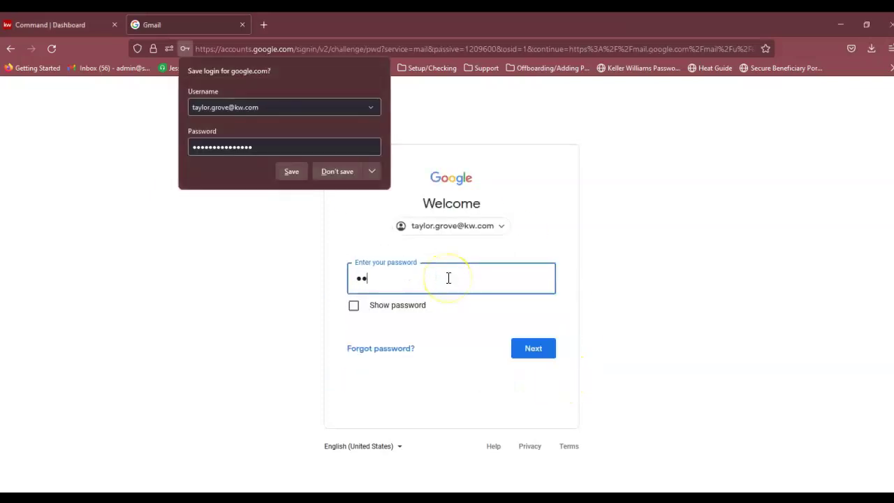
click(517, 353)
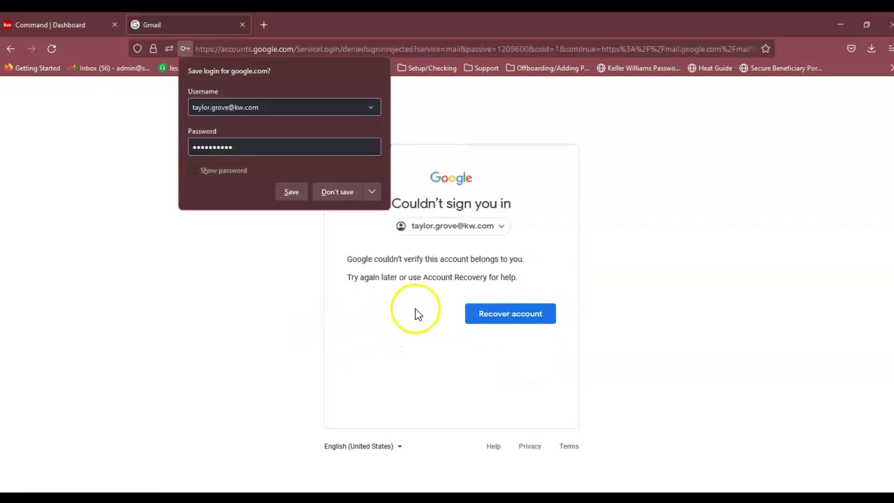
click(358, 189)
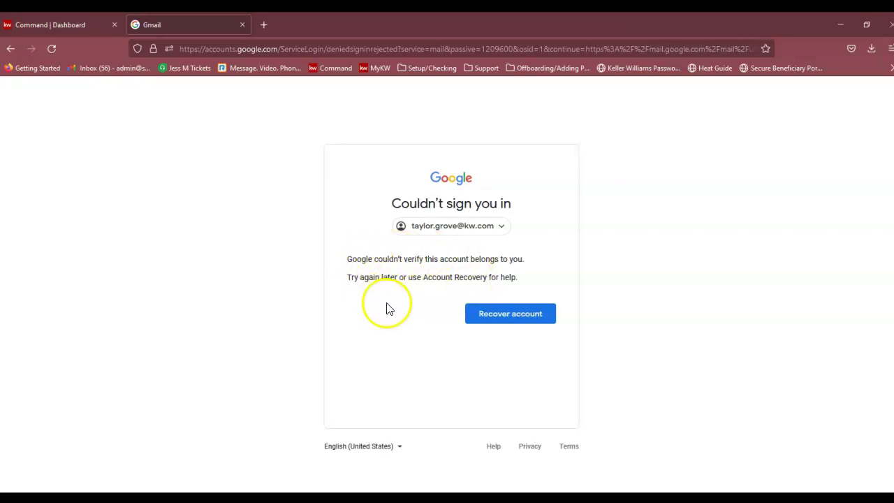
From the Command dashboard's help menu, choose Chat with Support and then Live chat.
click(56, 25)
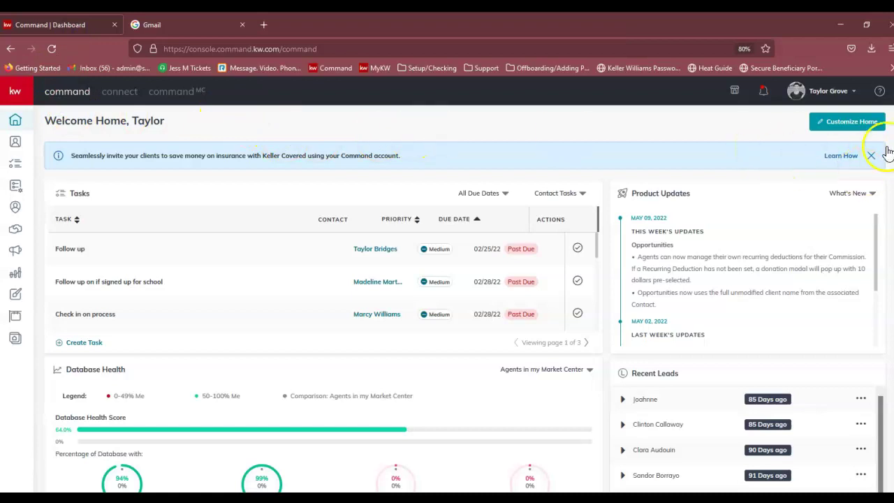
click(880, 92)
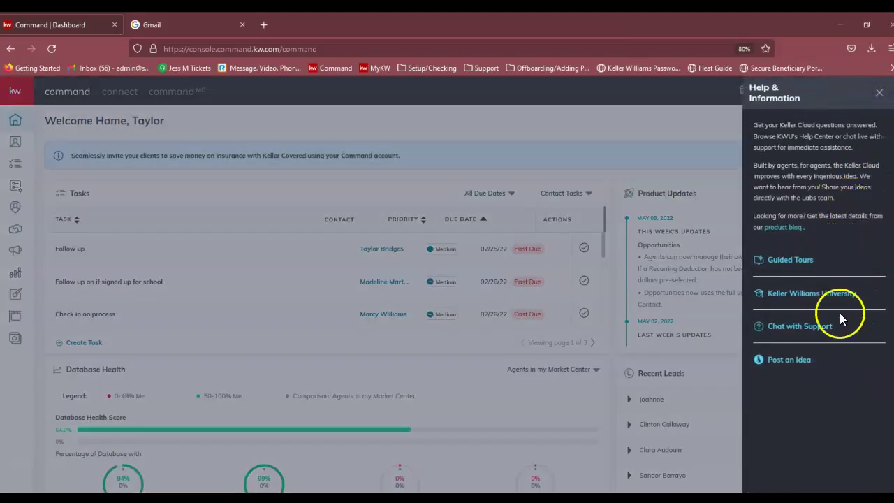
click(800, 327)
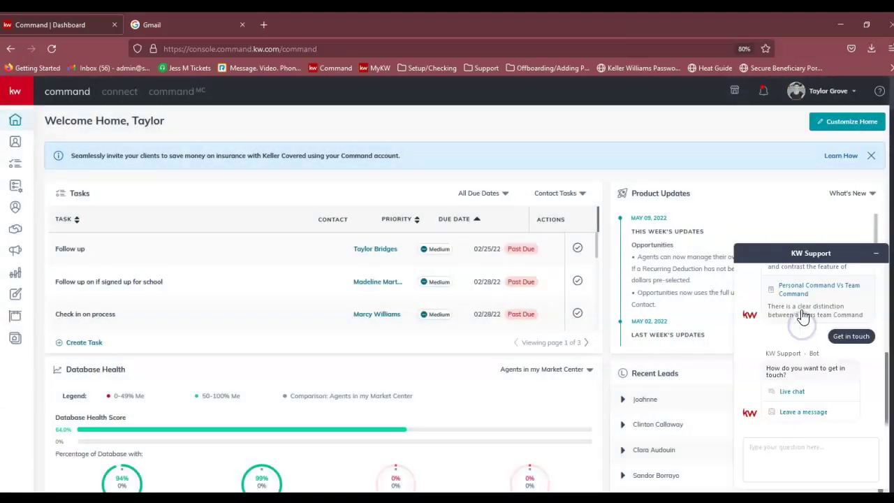
click(794, 392)
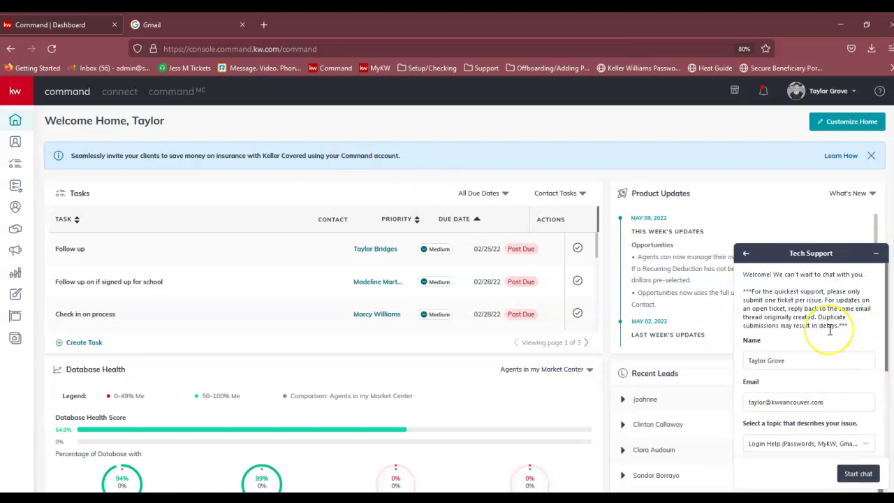
Select Login Help as the issue topic in the Tech Support form.
scroll(830, 331, down, 1)
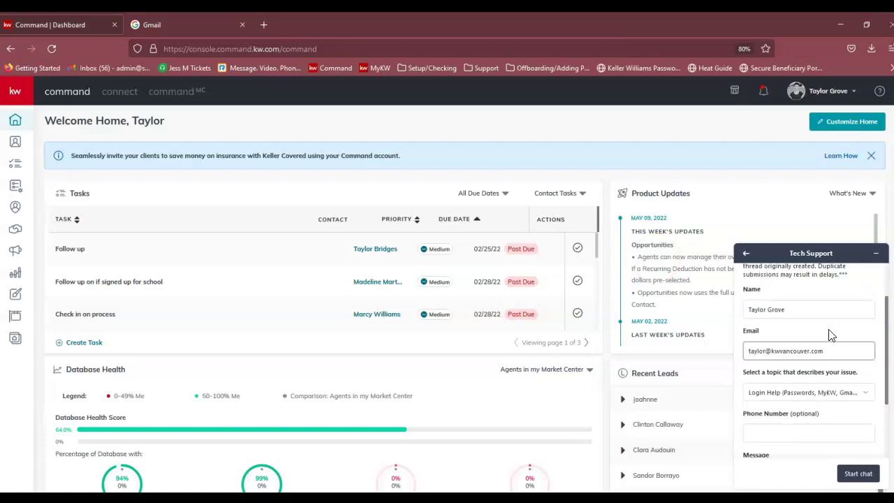
scroll(810, 332, up, 1)
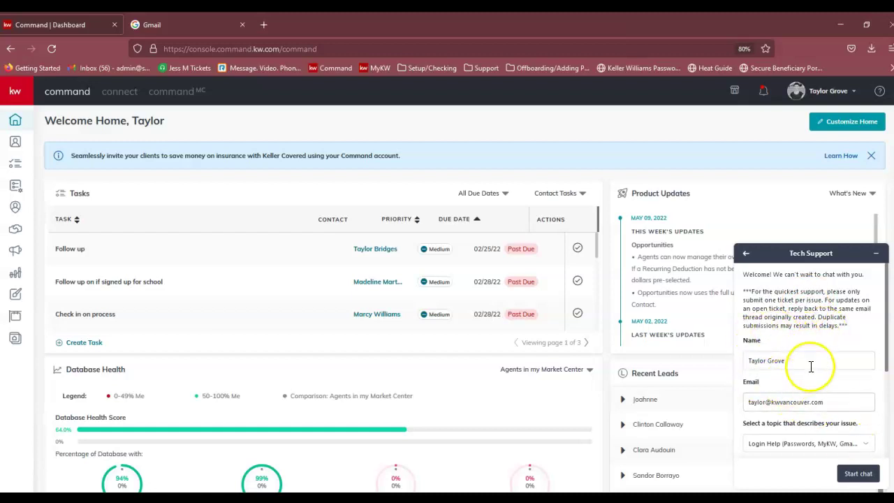
click(811, 366)
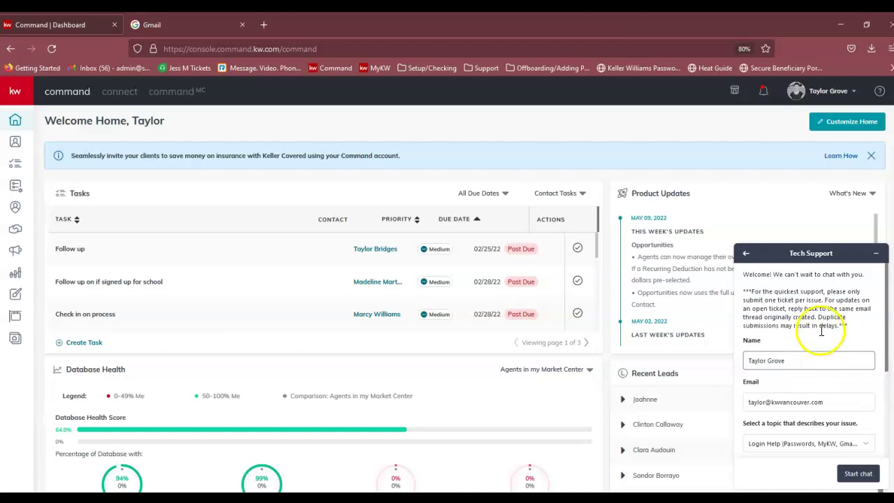
click(821, 331)
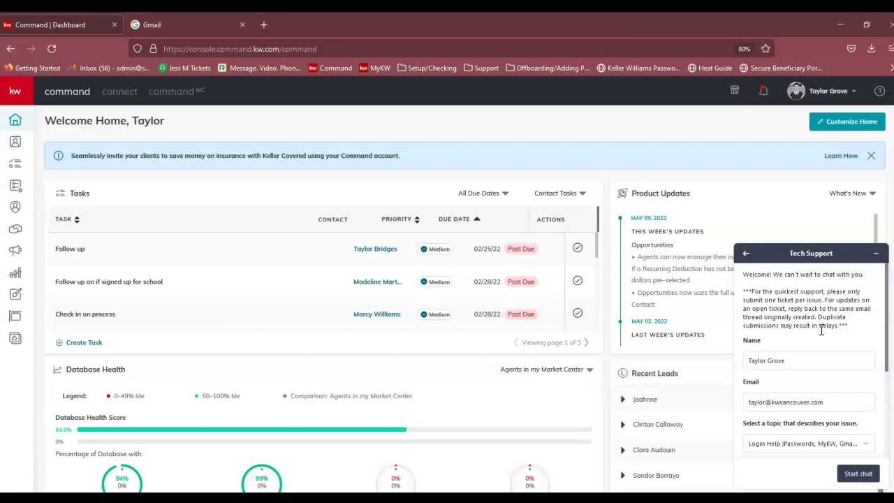
scroll(821, 330, down, 2)
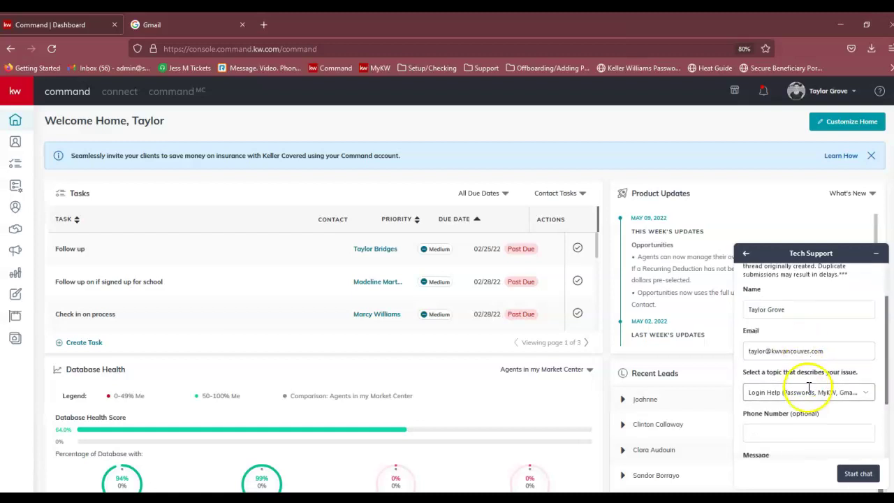
click(802, 388)
click(785, 302)
click(785, 303)
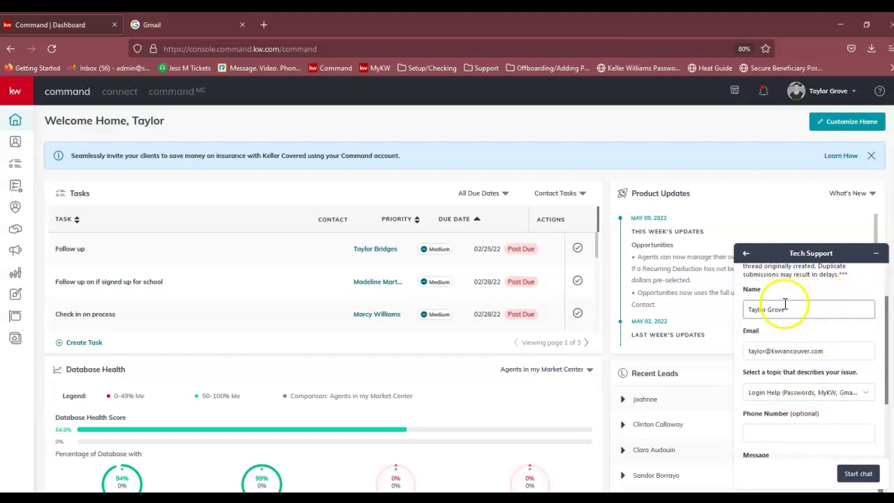
click(792, 396)
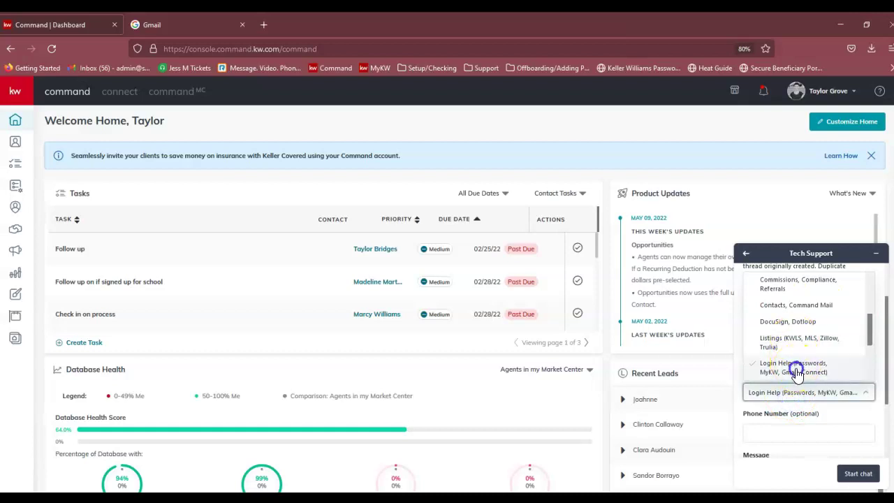
click(795, 368)
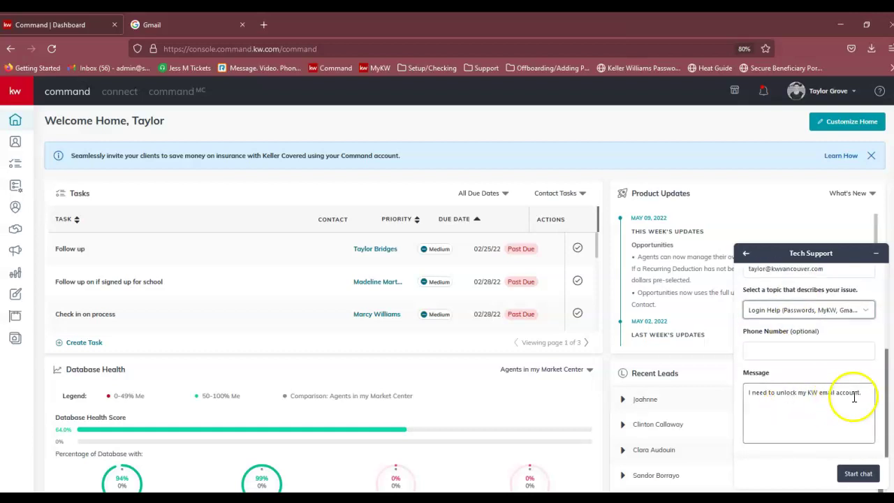
Finish the message asking to unlock the KW email Google couldn't verify, and start the chat.
click(864, 395)
text(.)
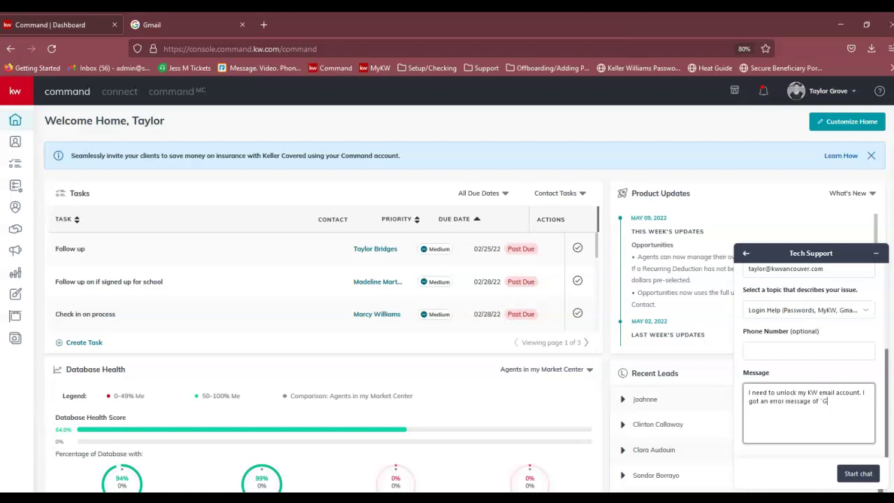
text(ldn't verify this account belongs to you.')
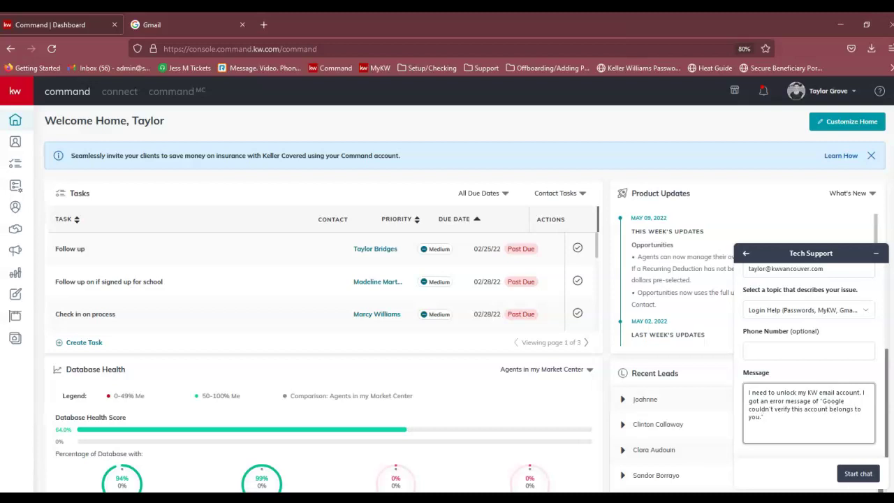
click(858, 473)
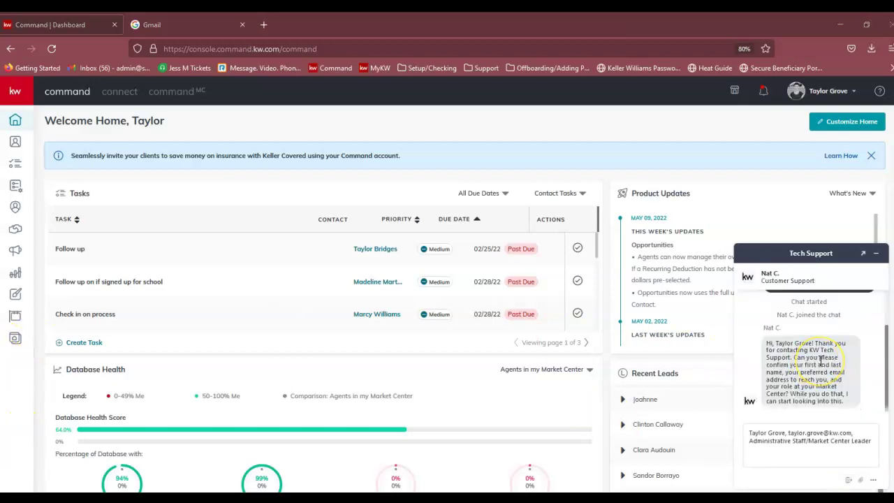
Reply to the agent with your name, preferred email and Market Center role, then return to the Gmail tab.
scroll(821, 360, up, 1)
scroll(810, 361, down, 1)
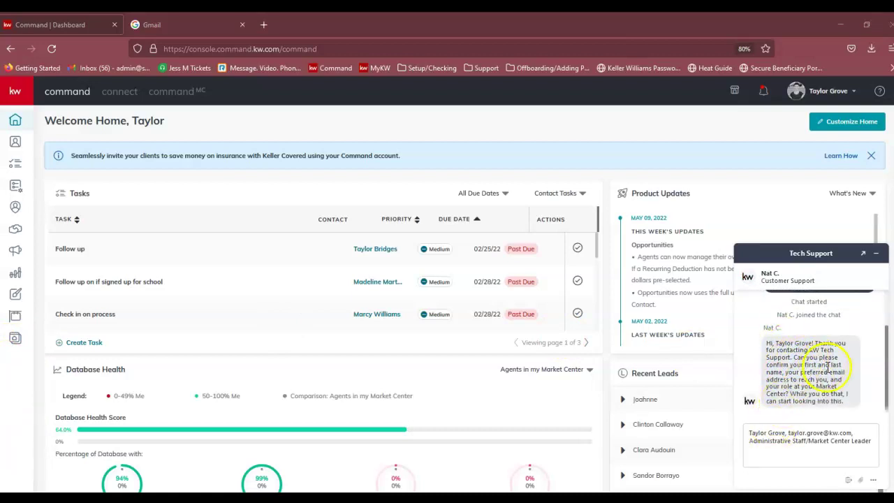
click(869, 441)
key(Return)
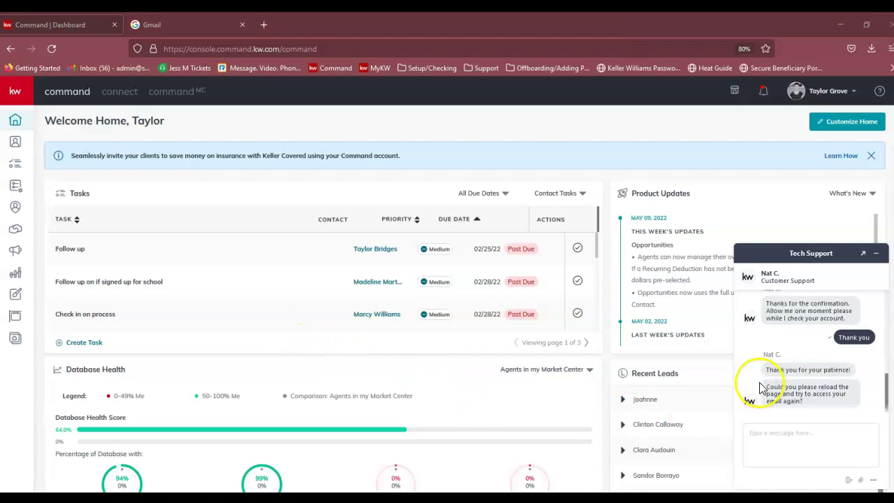
click(181, 26)
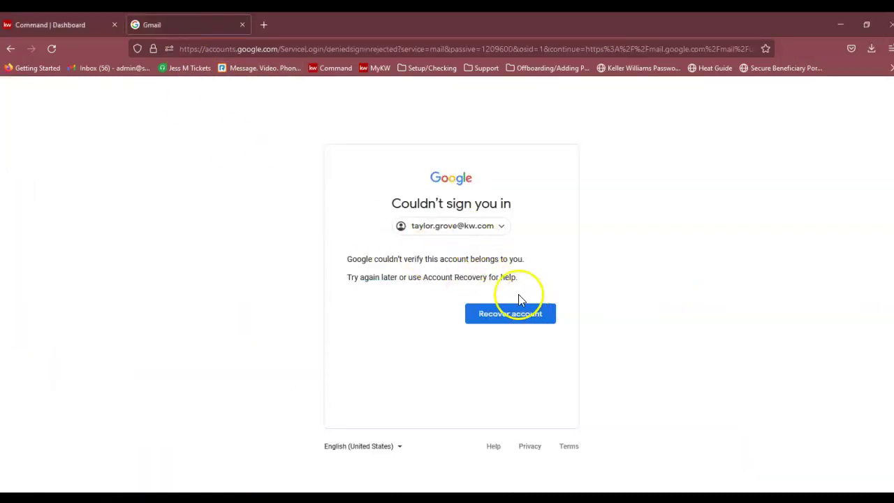
Reload the page and navigate to gmail.com.
click(51, 49)
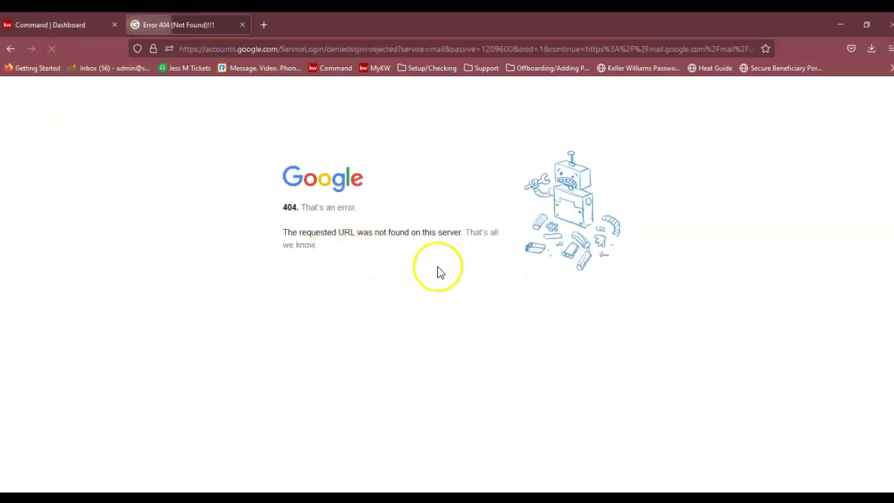
click(232, 51)
text(gmail.com/)
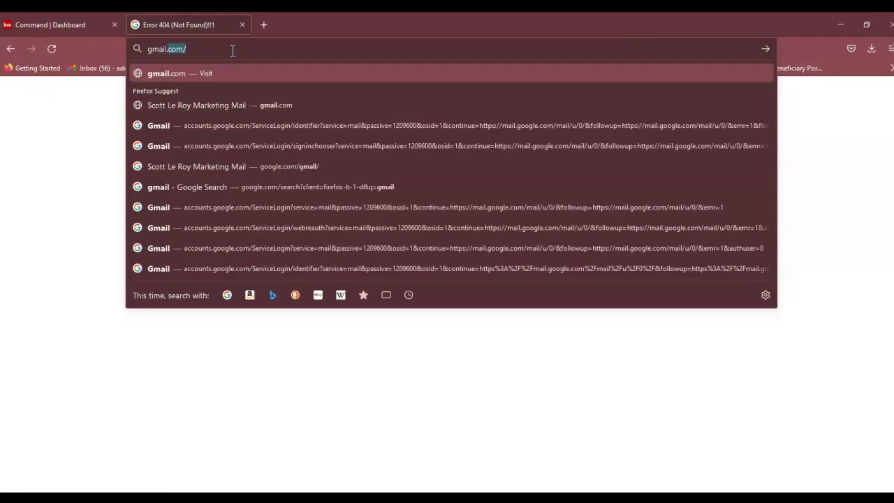
key(Return)
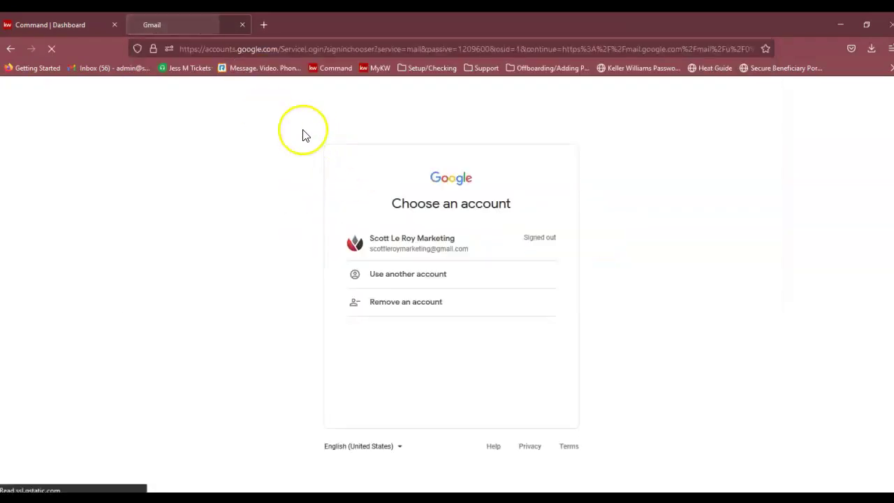
Sign in under another account using the KW email address and its password.
click(419, 276)
triple_click(510, 266)
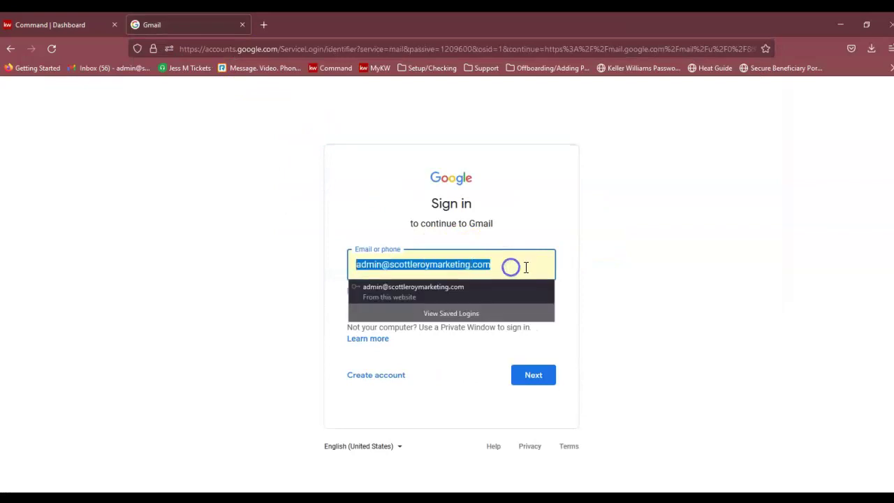
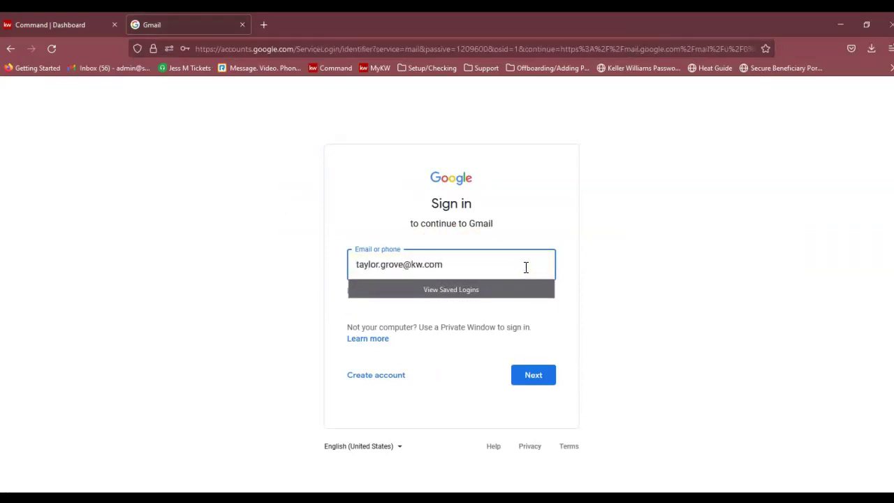
click(527, 268)
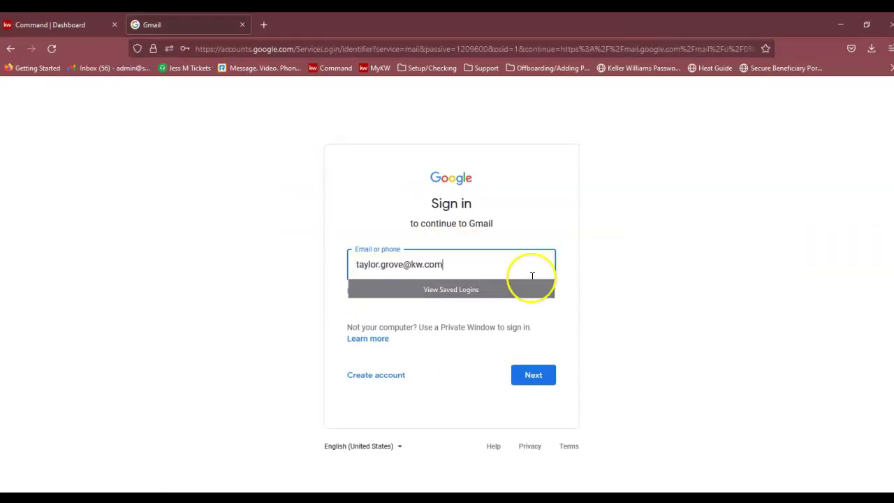
click(533, 376)
click(434, 271)
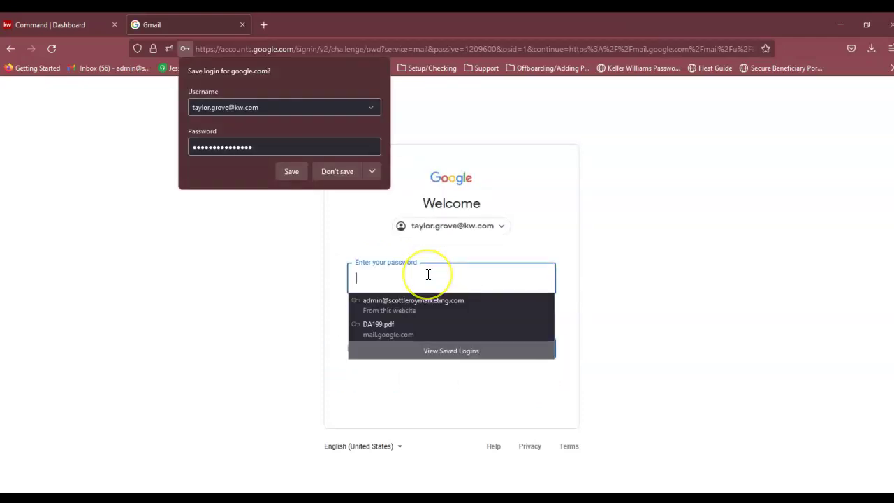
text(a)
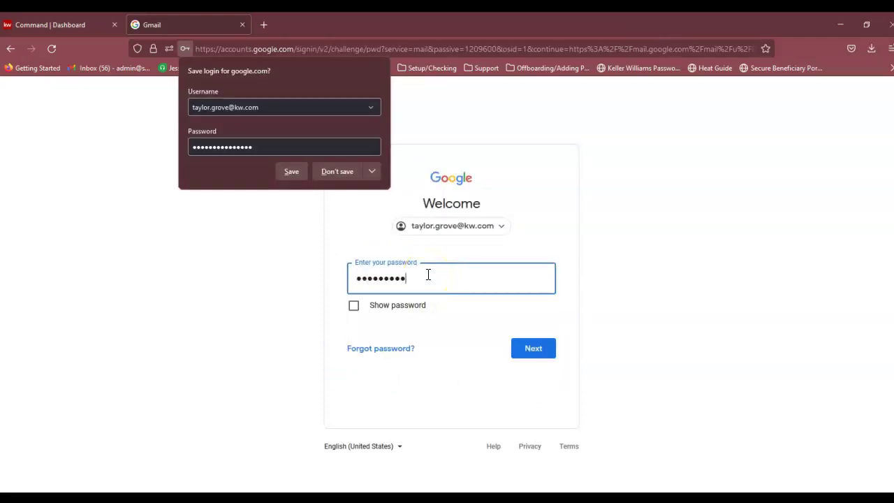
click(533, 347)
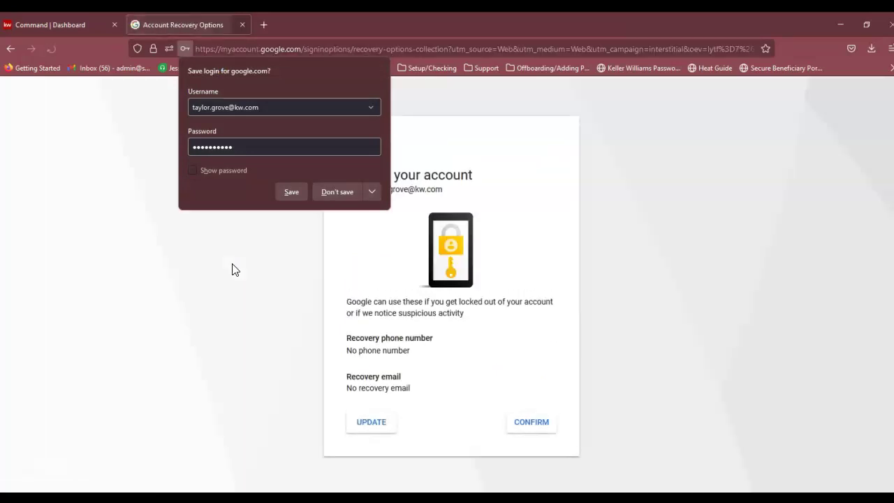
Decline saving the login, choose UPDATE for recovery options, and focus the phone number field.
click(332, 189)
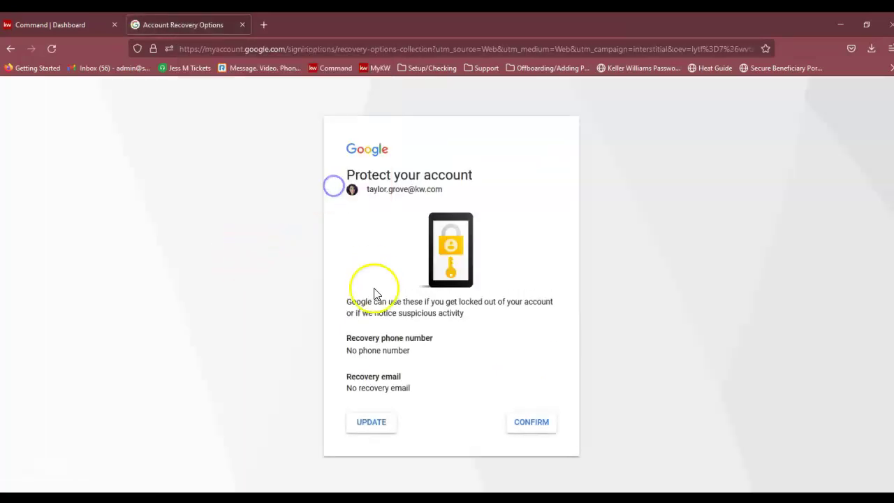
click(371, 423)
click(419, 302)
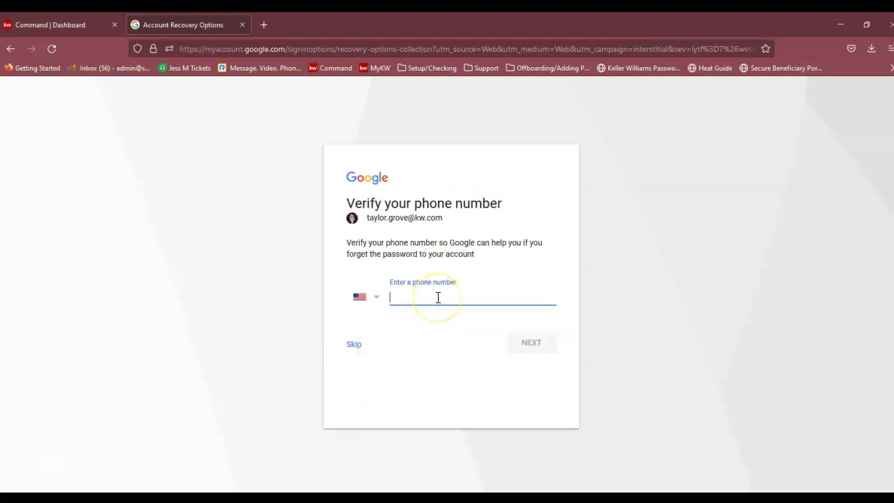